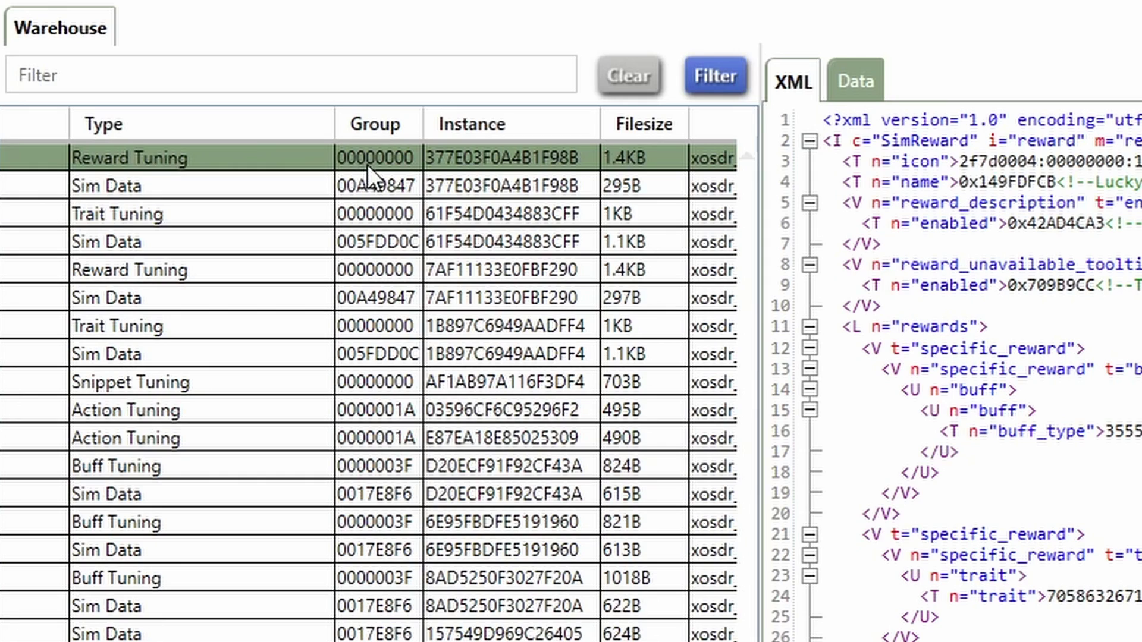
# Show the lucky Reward Tuning's data fields and select its Group value
pyautogui.click(368, 166)
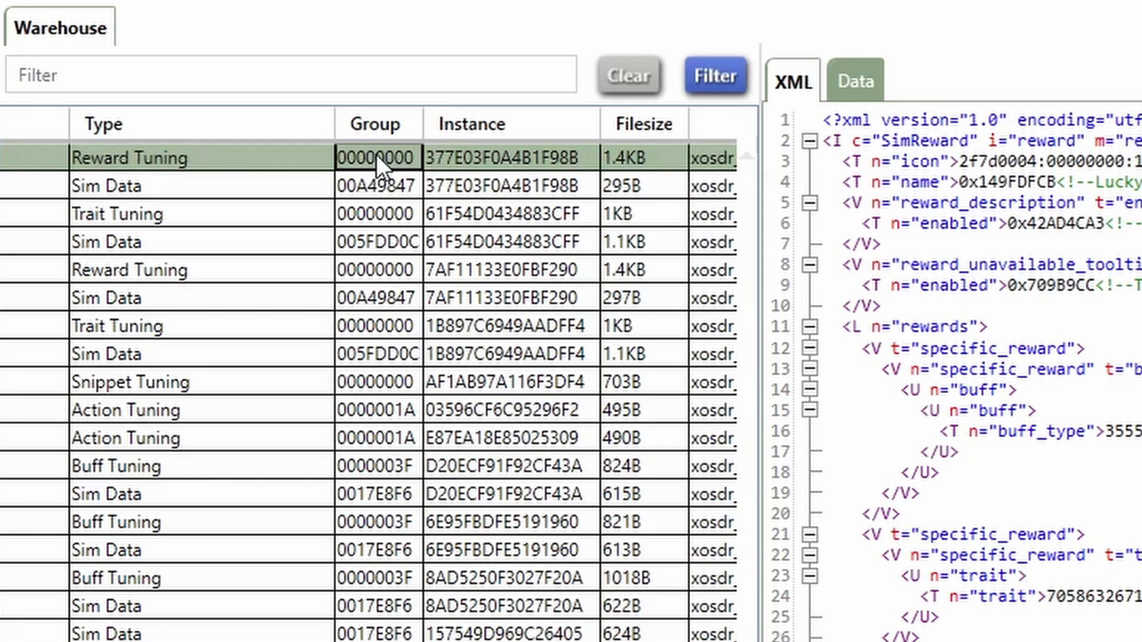
pyautogui.click(836, 89)
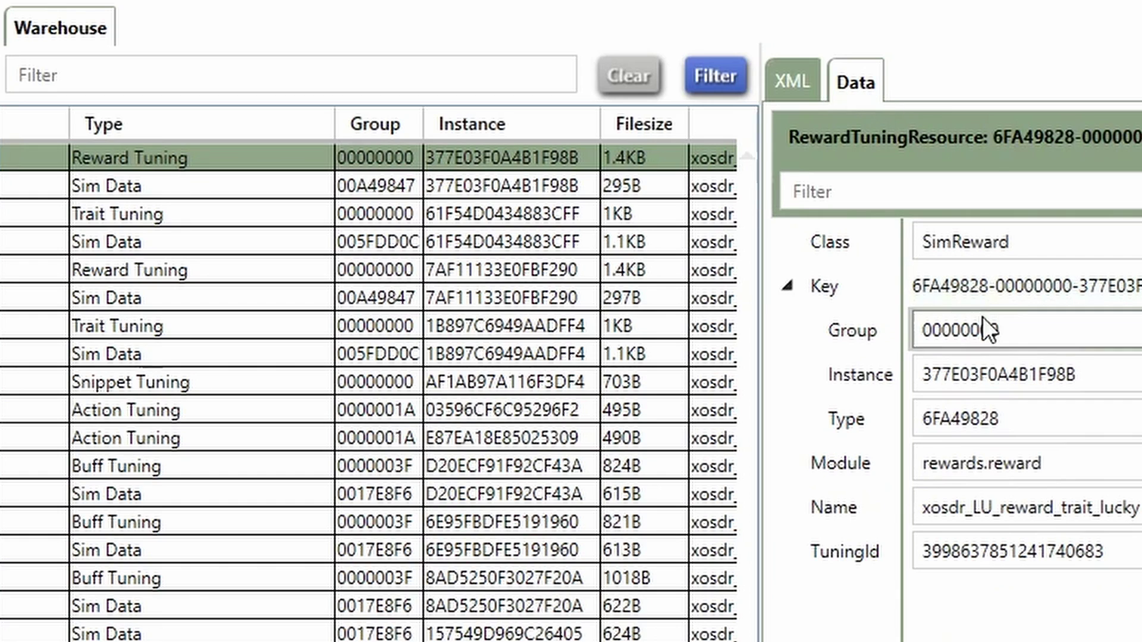
pyautogui.click(860, 329)
pyautogui.doubleClick(969, 328)
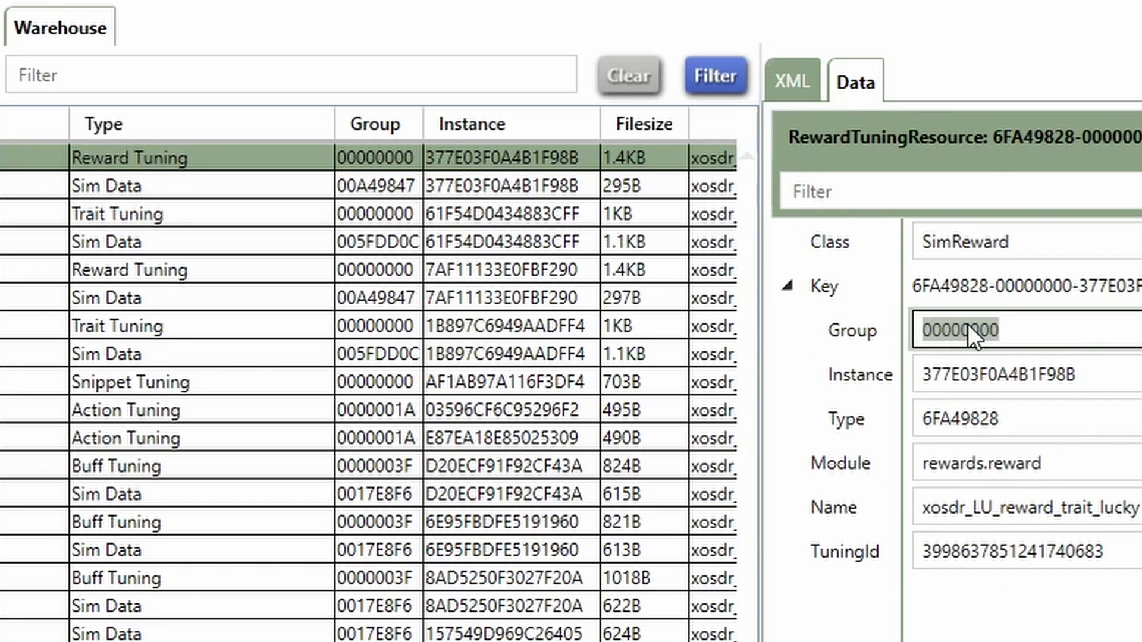
pyautogui.click(931, 330)
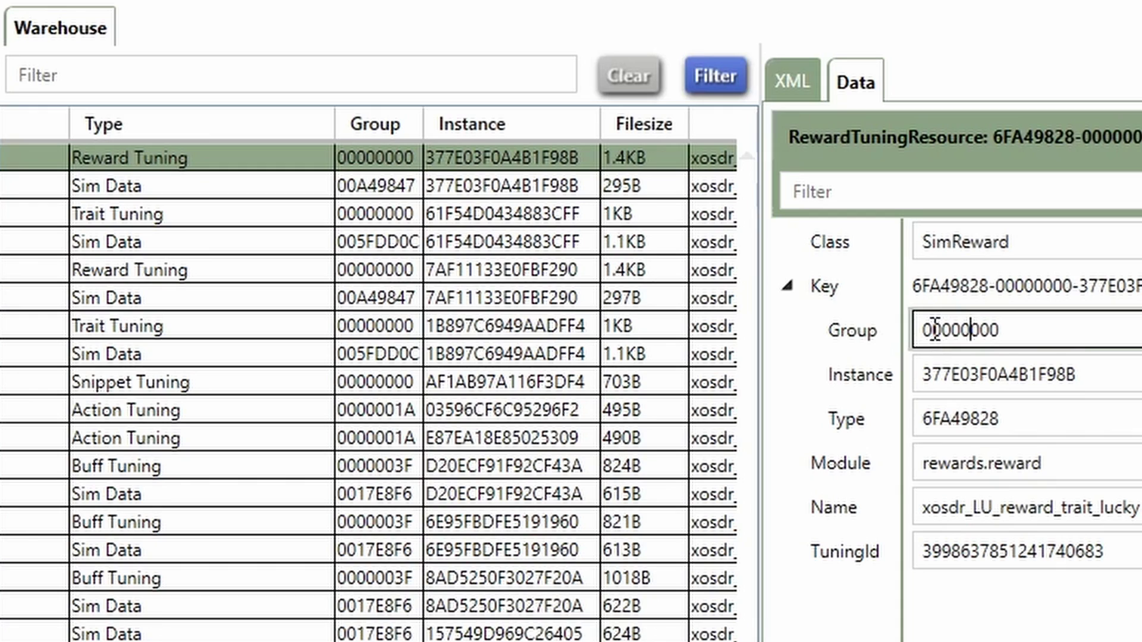
pyautogui.click(1006, 330)
pyautogui.doubleClick(927, 327)
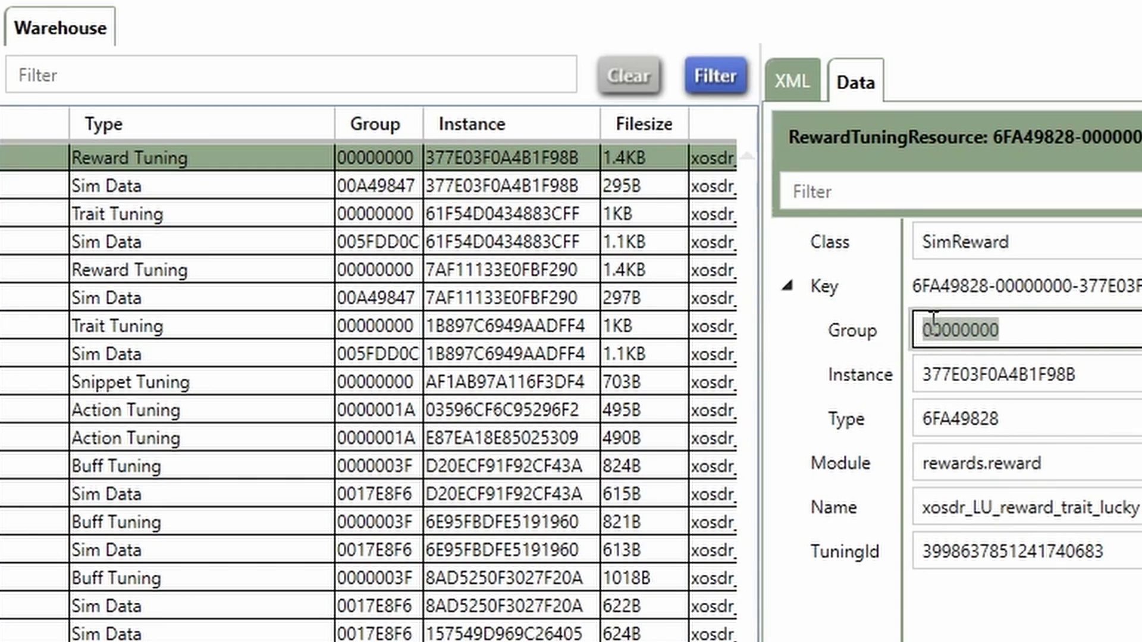
# Change the Group's first digit to 8, then undo it back to 00000000
pyautogui.click(931, 328)
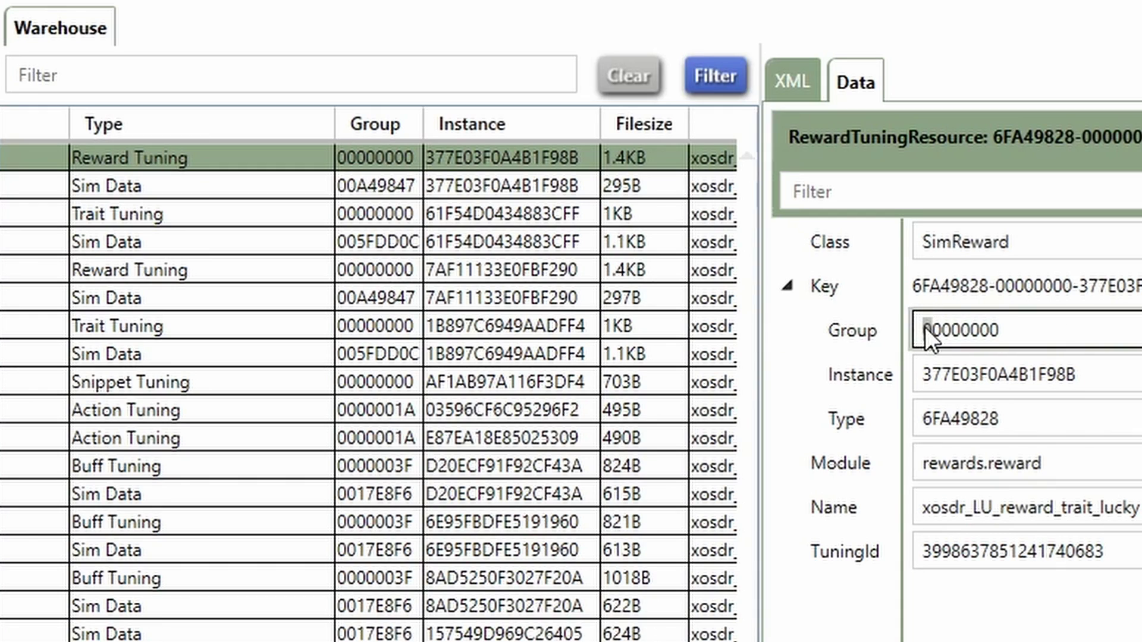
pyautogui.write('8')
pyautogui.press('Return')
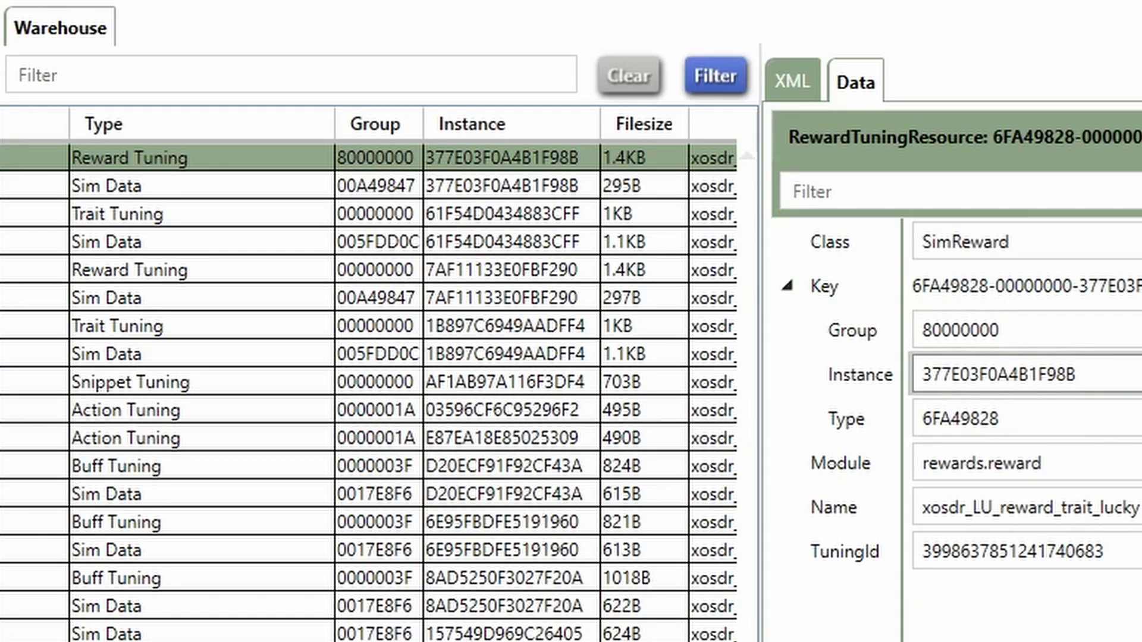
pyautogui.click(944, 331)
pyautogui.hotkey('ctrl', 'z')
pyautogui.moveTo(953, 329); pyautogui.dragTo(919, 325)
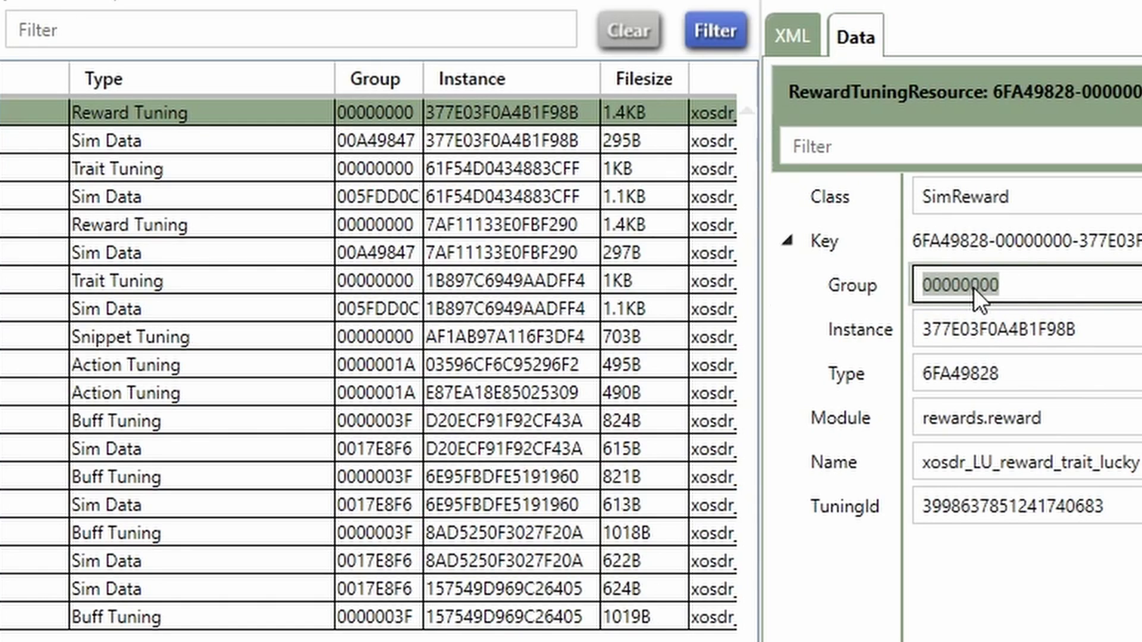
# Review the Group values of the Trait, Reward and Snippet Tuning resources
pyautogui.click(238, 171)
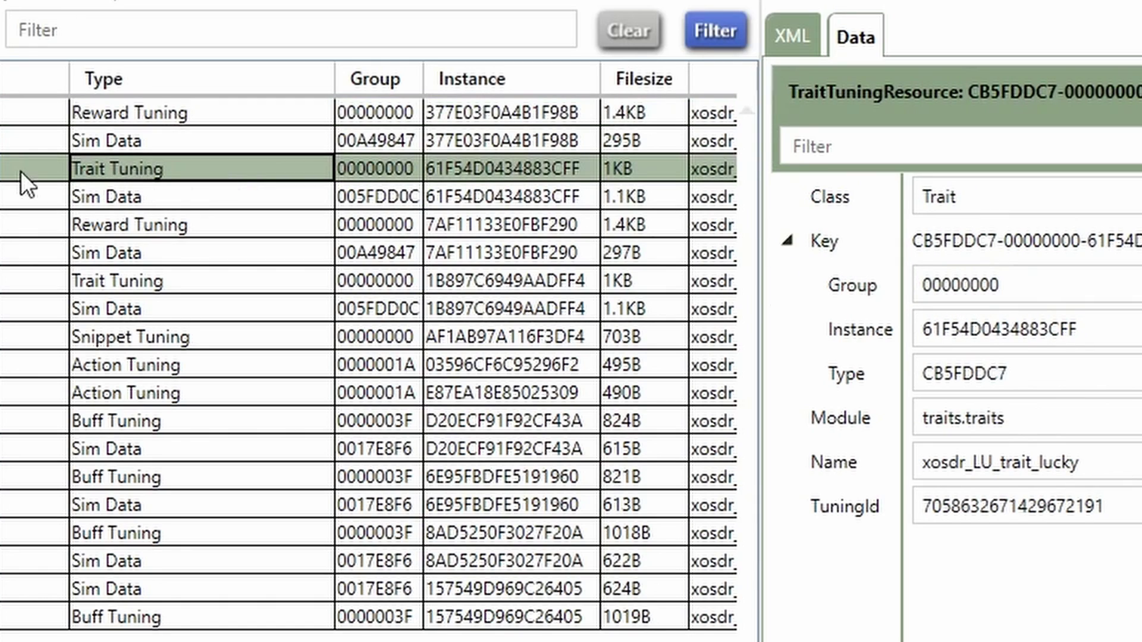
pyautogui.click(154, 169)
pyautogui.click(1015, 286)
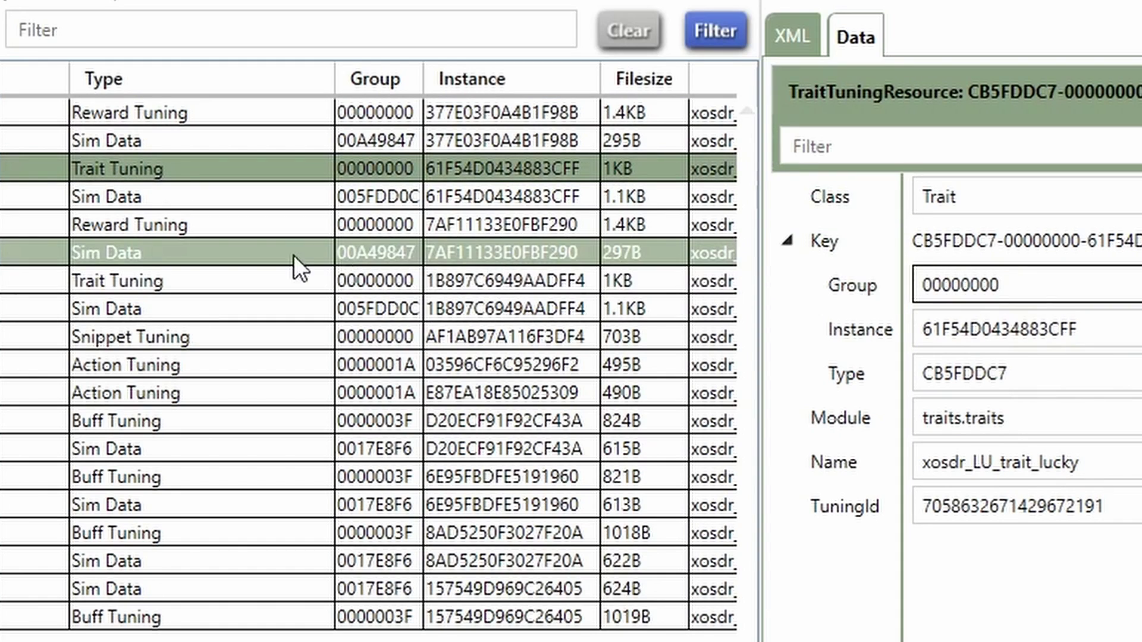
pyautogui.click(248, 231)
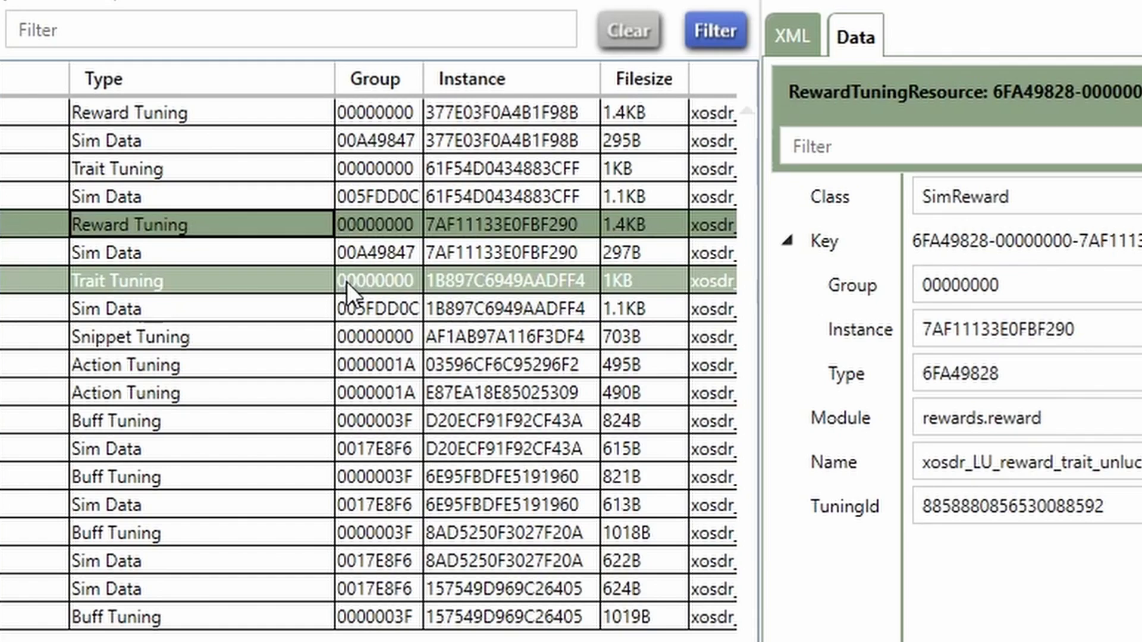
pyautogui.click(157, 283)
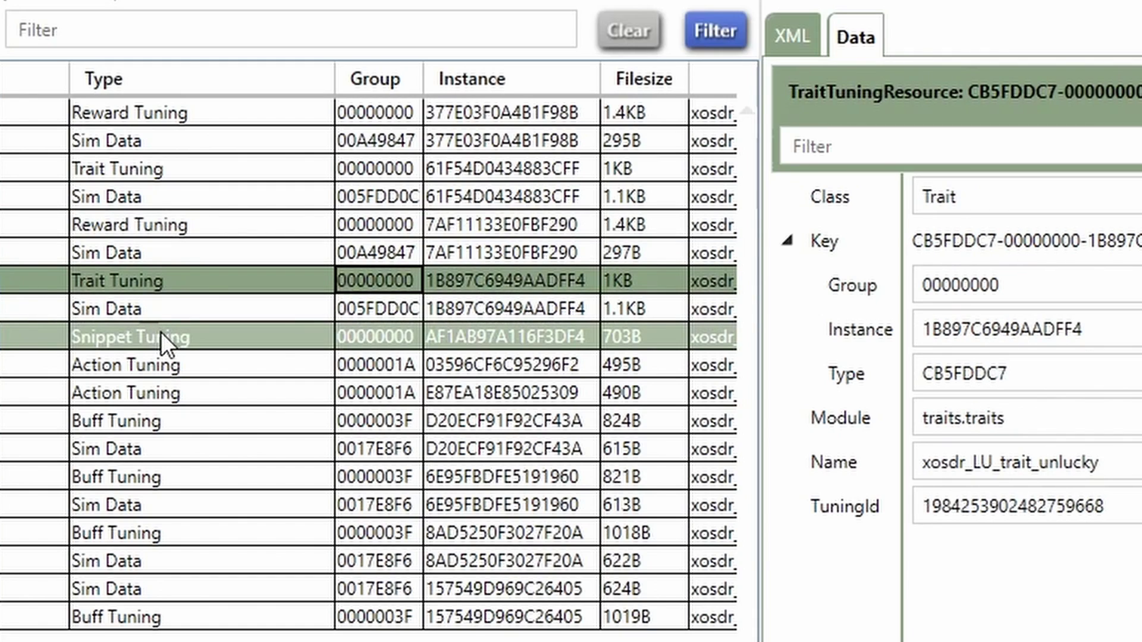
pyautogui.click(249, 334)
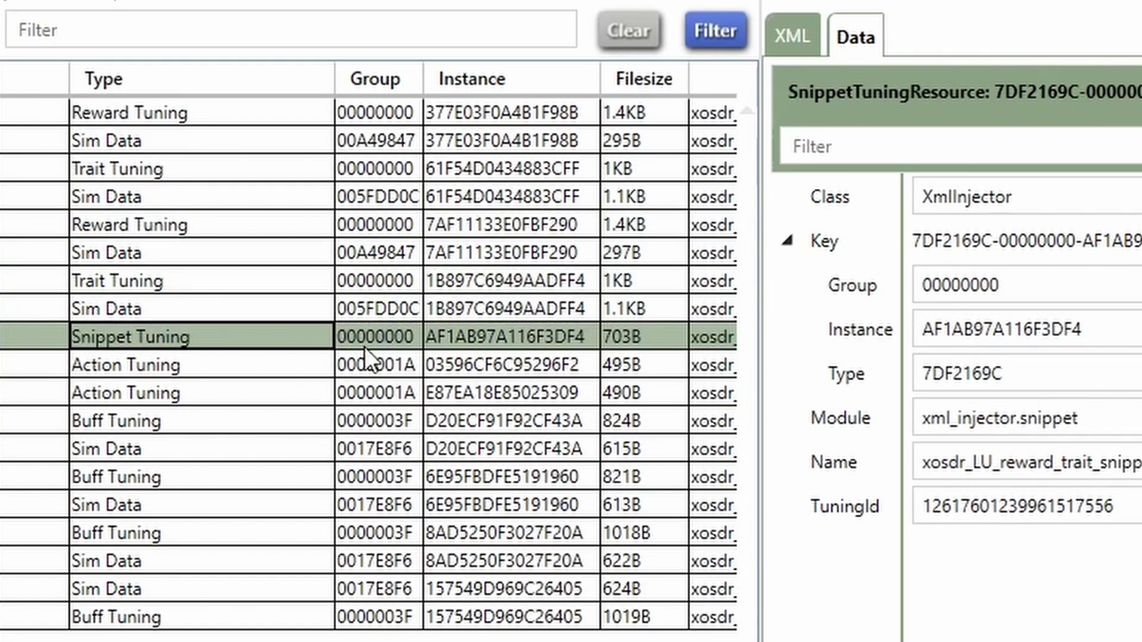
# Set both Action Tuning resources' Group from 0000001A to 00000000
pyautogui.click(319, 366)
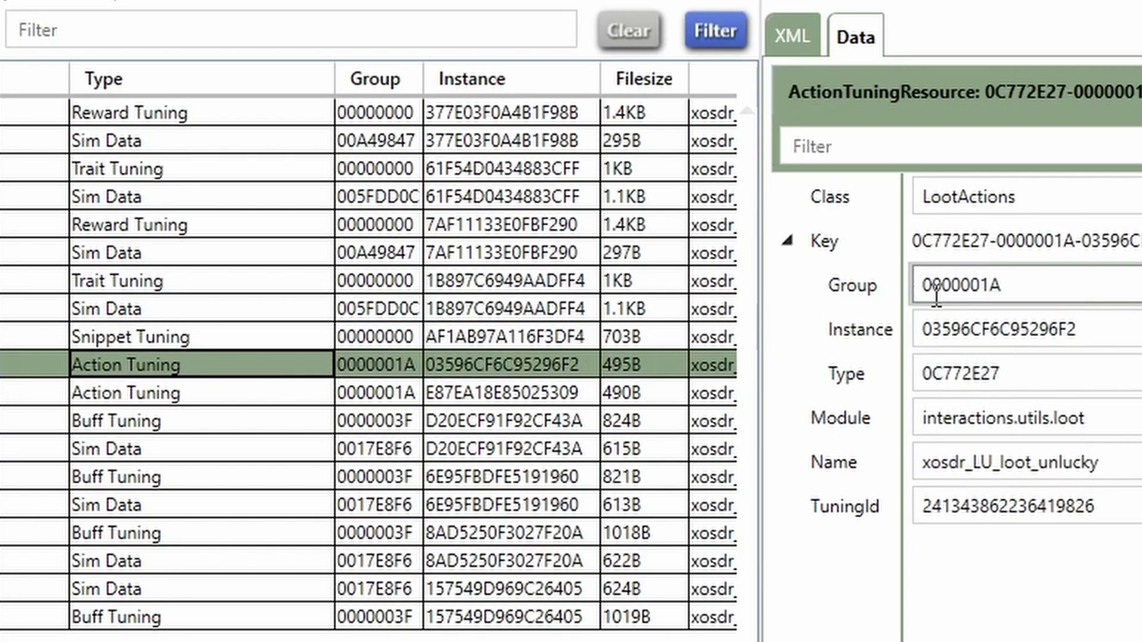
pyautogui.click(1011, 284)
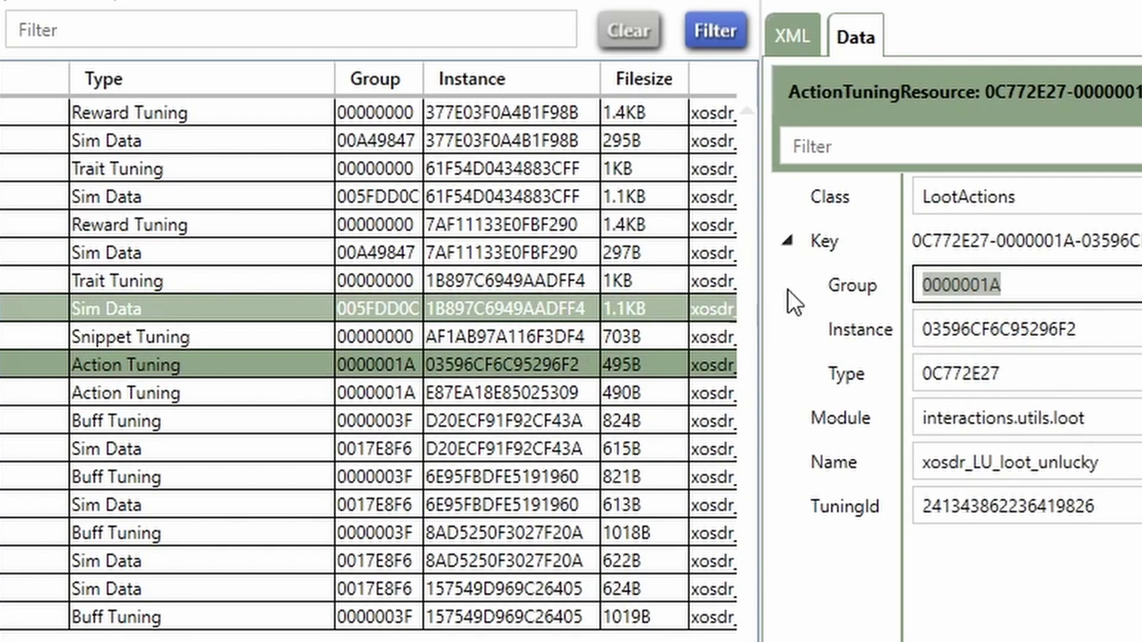
pyautogui.write('00000000')
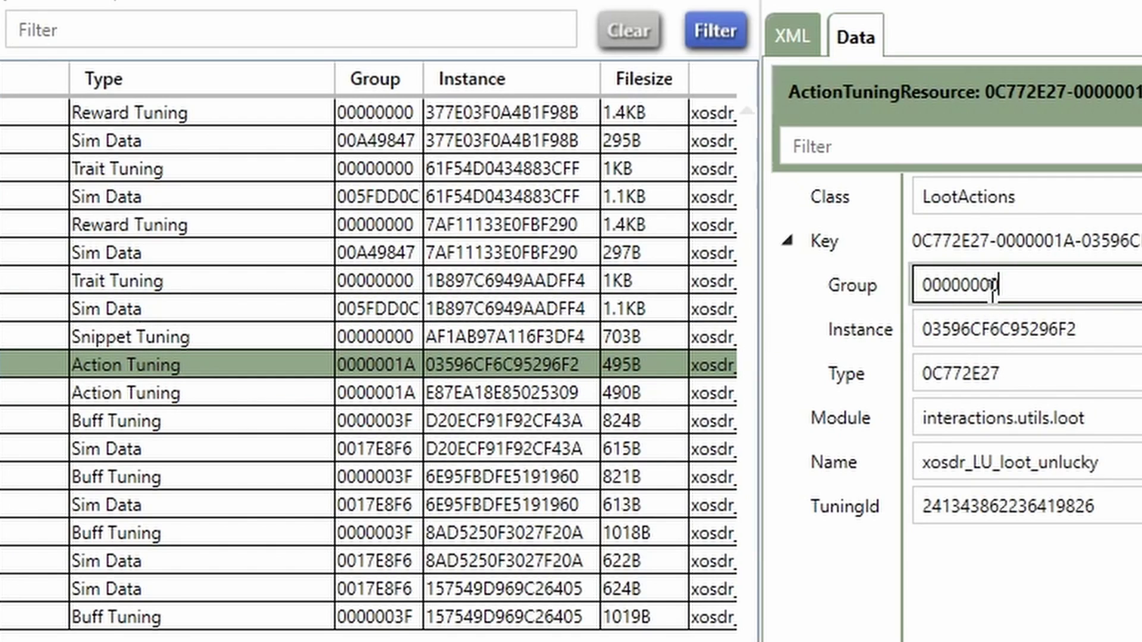
pyautogui.click(446, 394)
pyautogui.moveTo(1003, 285); pyautogui.dragTo(962, 286)
pyautogui.write('0000')
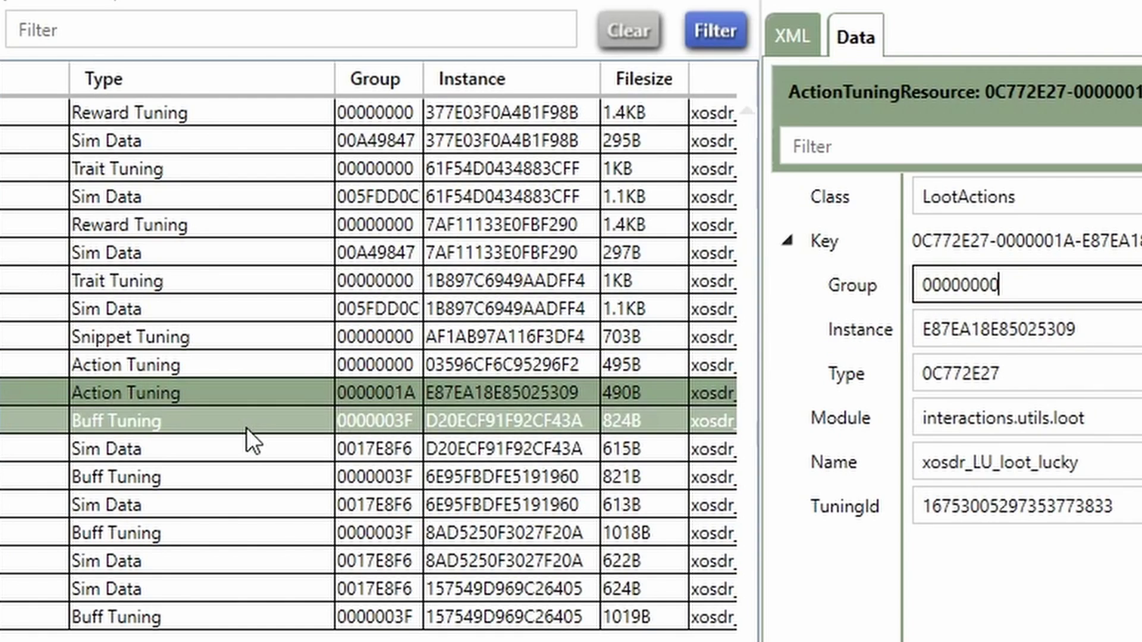
pyautogui.click(246, 423)
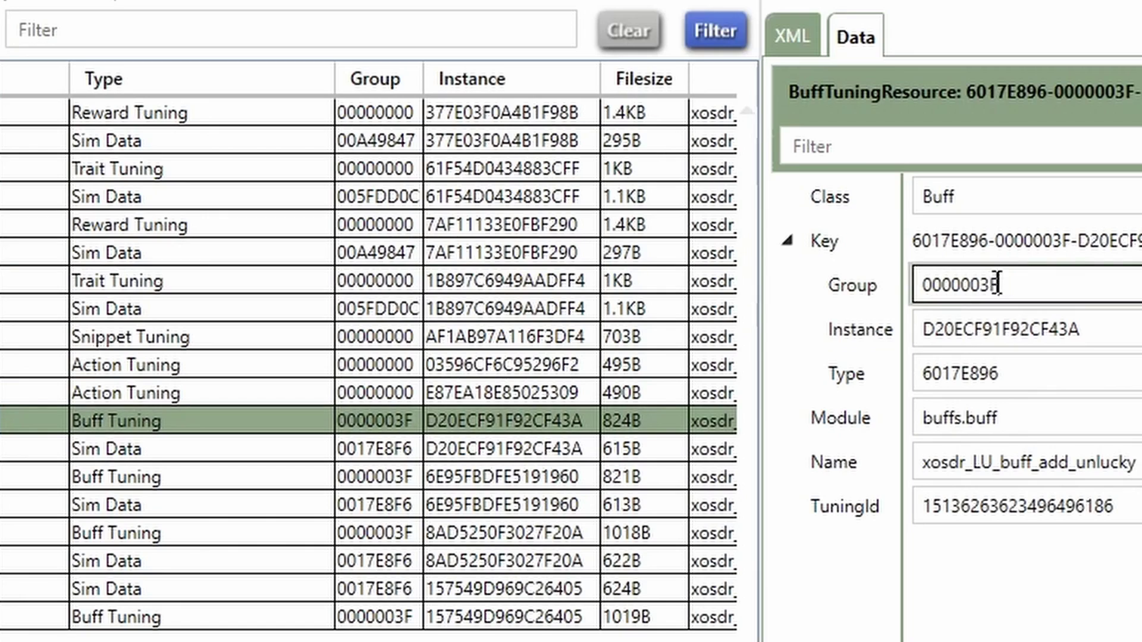
# Change each Buff Tuning resource's Group from 0000003F to 00000000, including buff 157549
pyautogui.moveTo(1003, 286); pyautogui.dragTo(981, 286)
pyautogui.write('00')
pyautogui.click(384, 474)
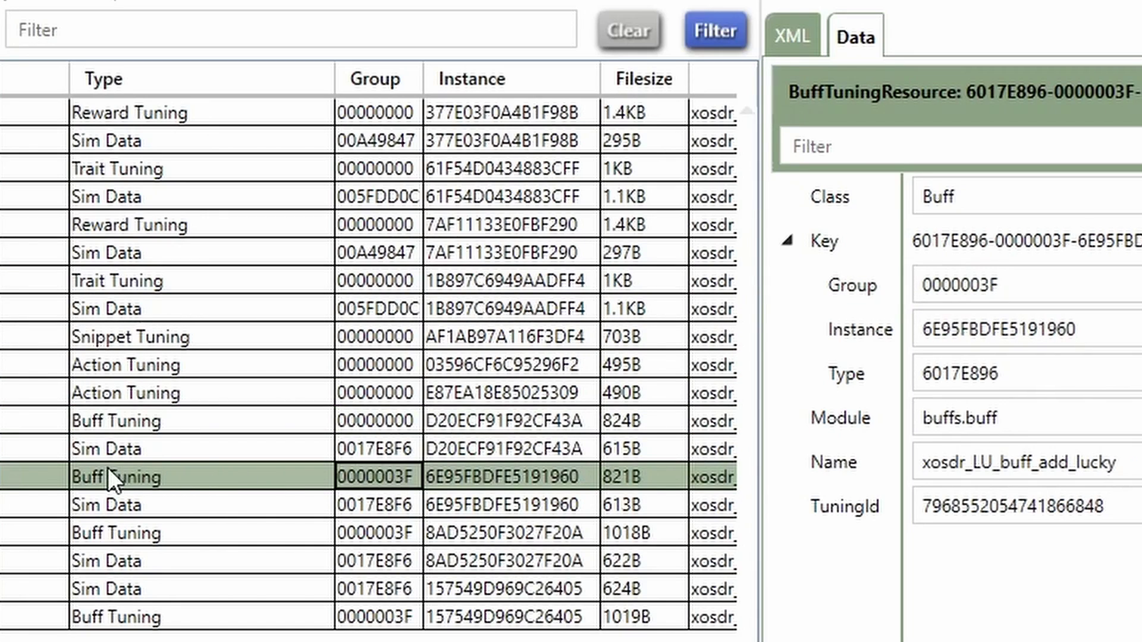
pyautogui.doubleClick(1054, 283)
pyautogui.write('00000000')
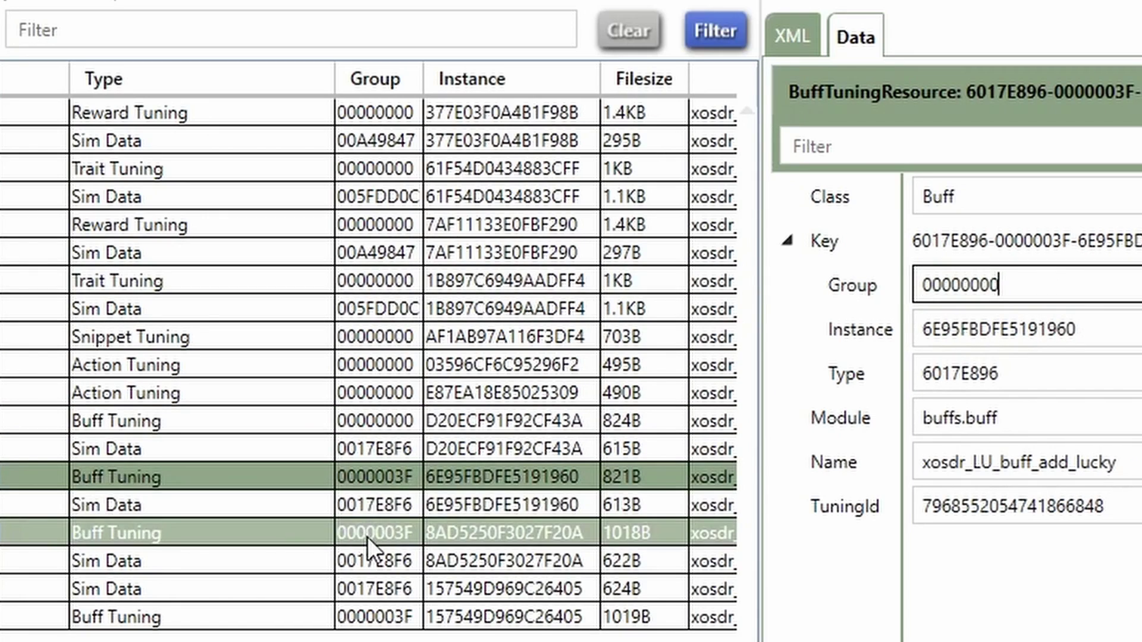
pyautogui.click(367, 533)
pyautogui.doubleClick(1013, 287)
pyautogui.write('00000000')
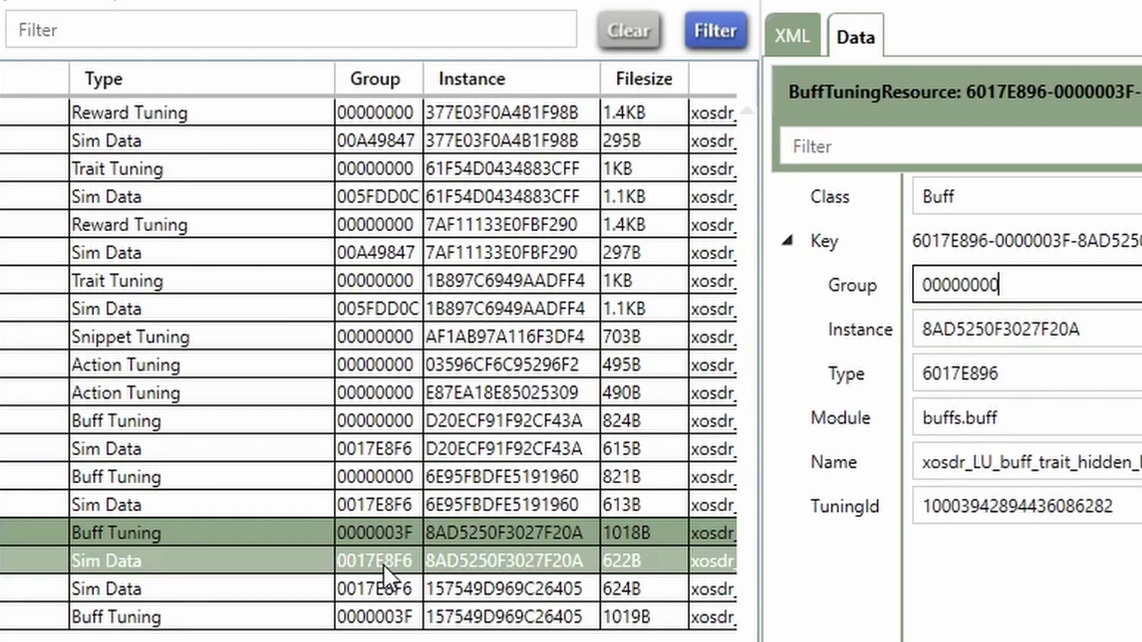
pyautogui.click(365, 615)
pyautogui.doubleClick(1017, 286)
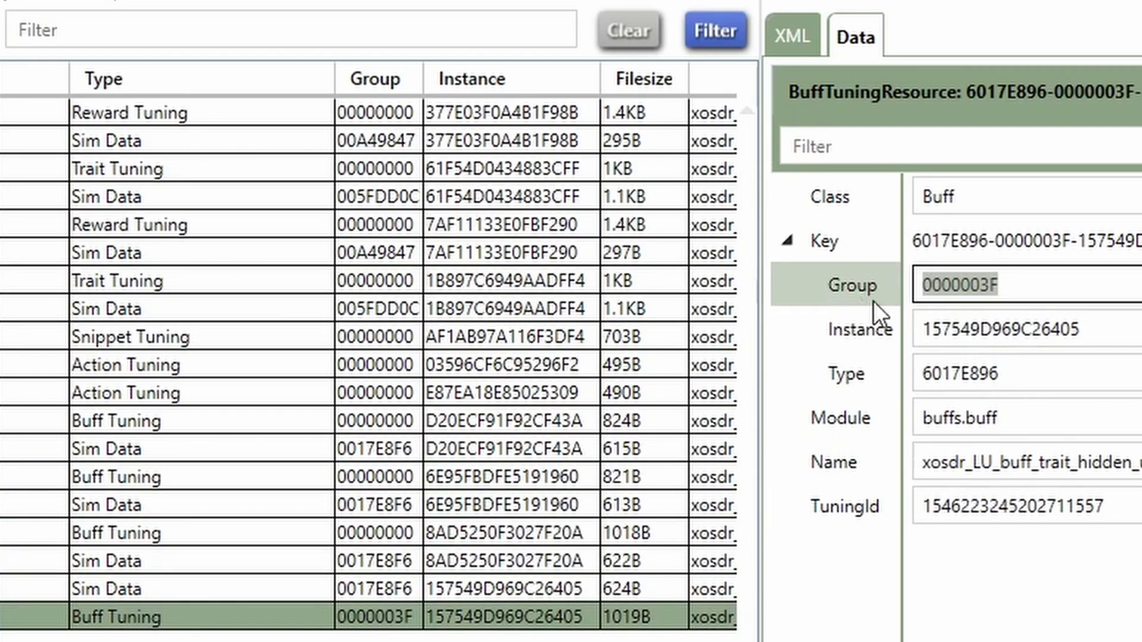
pyautogui.write('00000000')
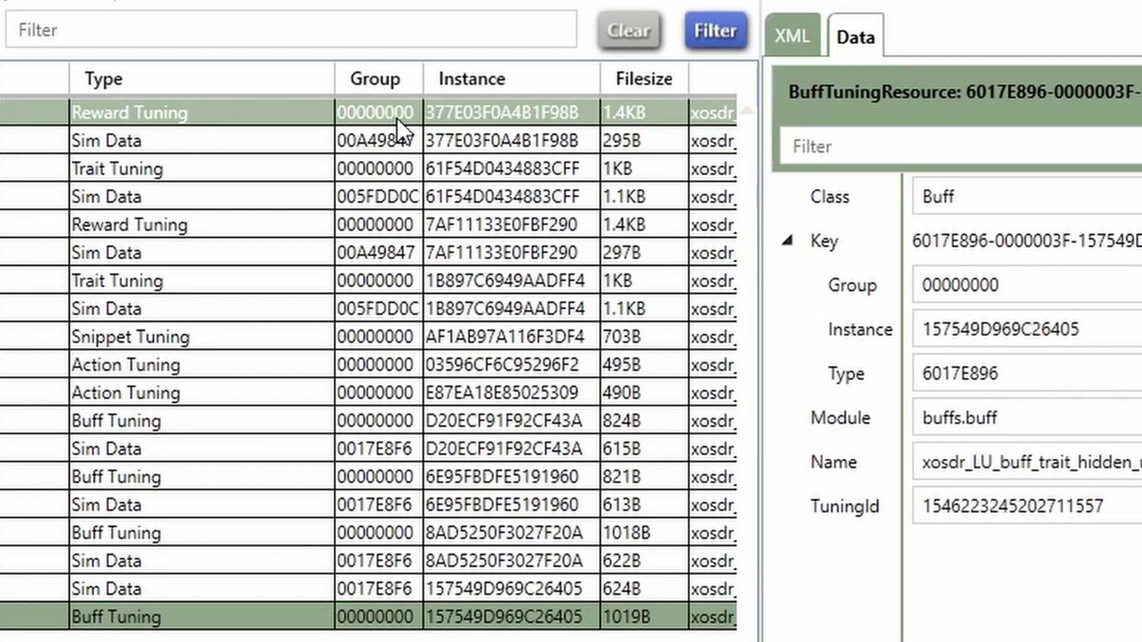
# Recheck the lucky and unlucky Reward and Trait Tuning Group values, ending on the lucky reward
pyautogui.click(398, 116)
pyautogui.click(400, 169)
pyautogui.click(405, 225)
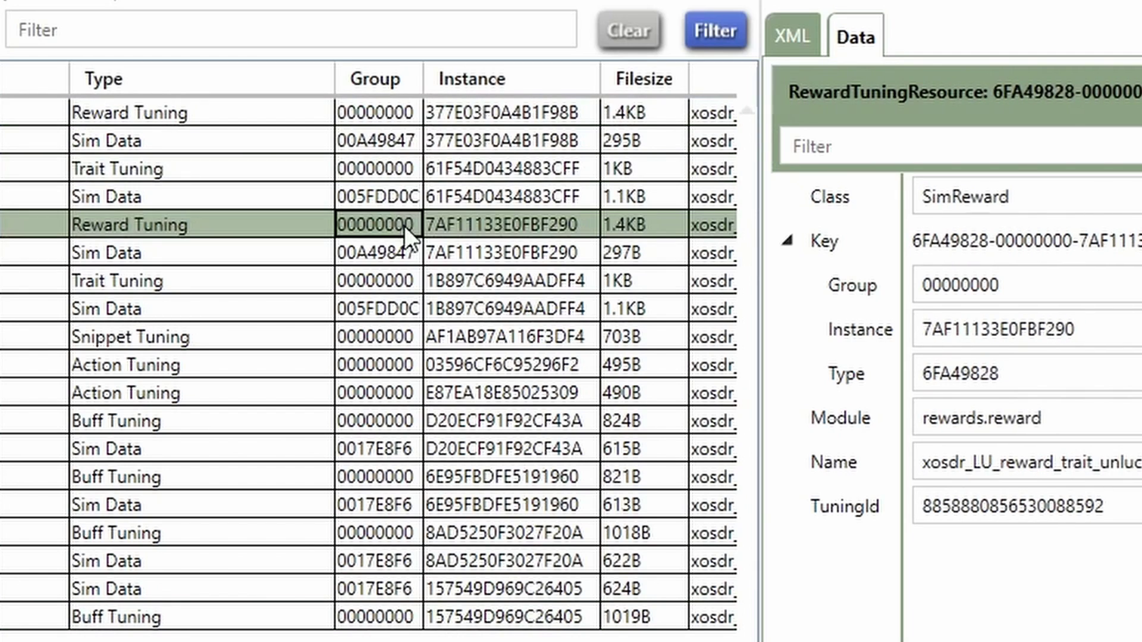
pyautogui.click(417, 280)
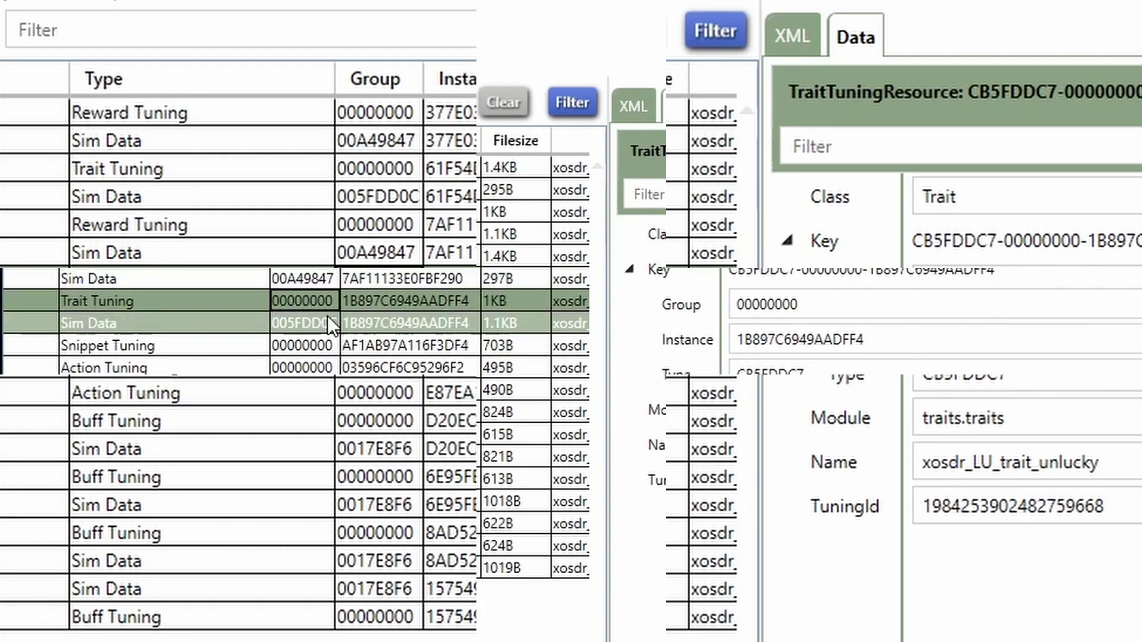
pyautogui.click(309, 169)
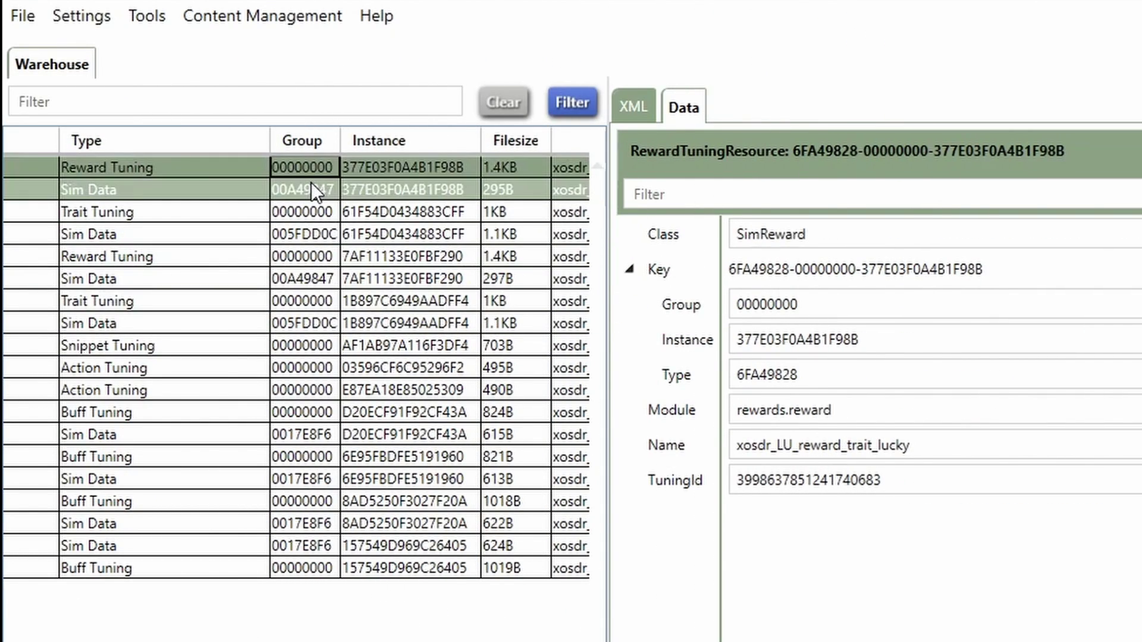
# Inspect the lucky reward's Sim Data u value, then the lucky trait and unlucky reward XML
pyautogui.click(312, 187)
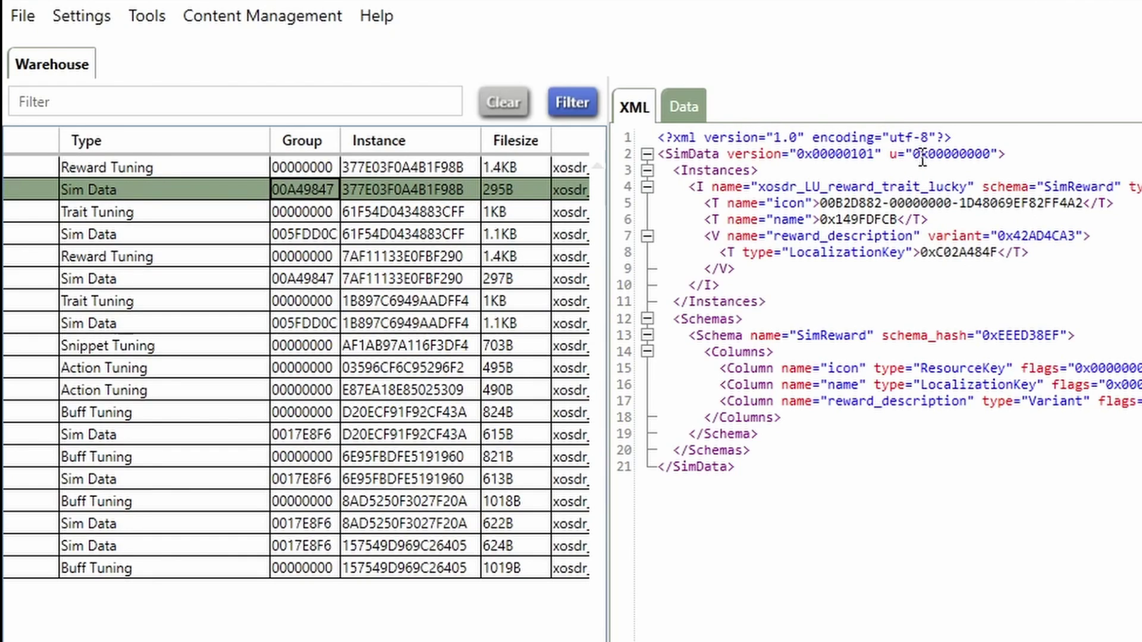
pyautogui.doubleClick(965, 153)
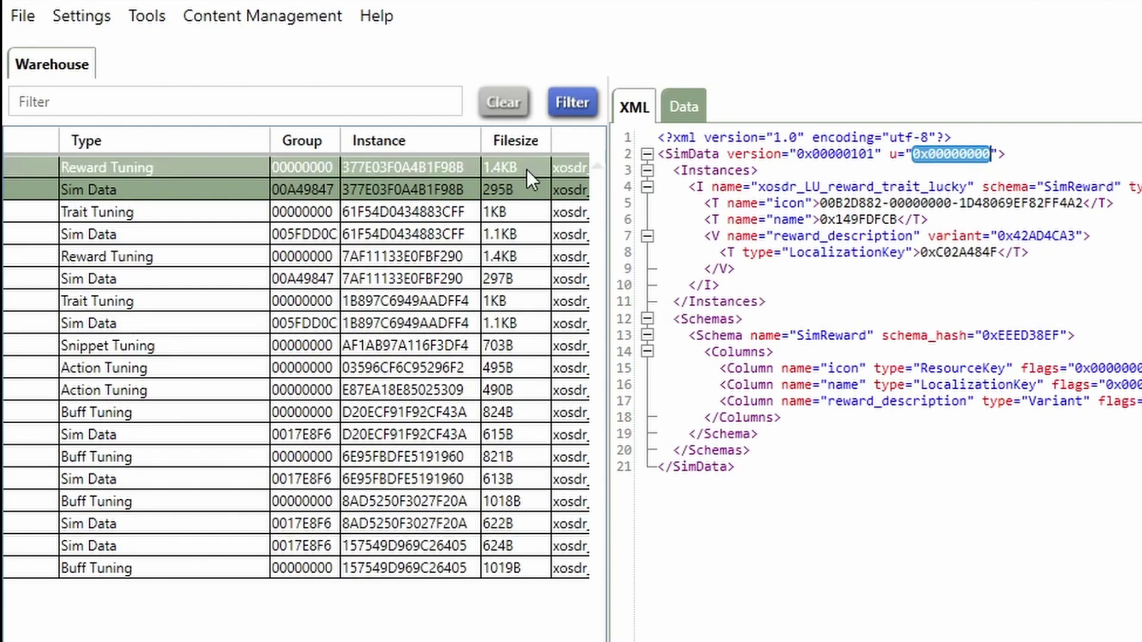
pyautogui.click(452, 213)
pyautogui.click(441, 233)
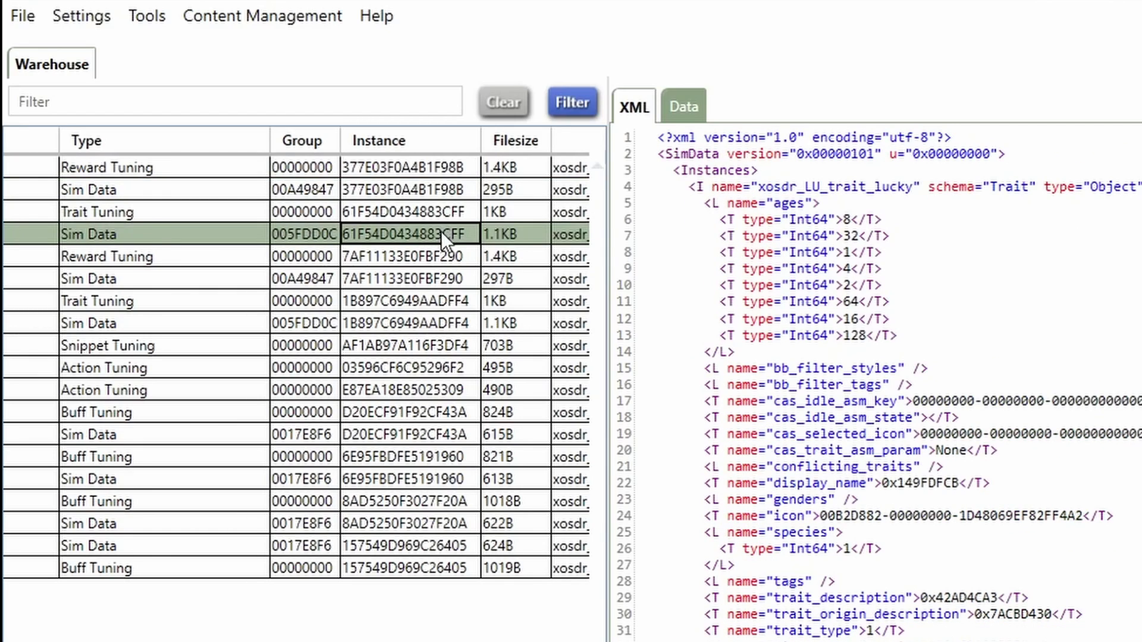
pyautogui.click(452, 256)
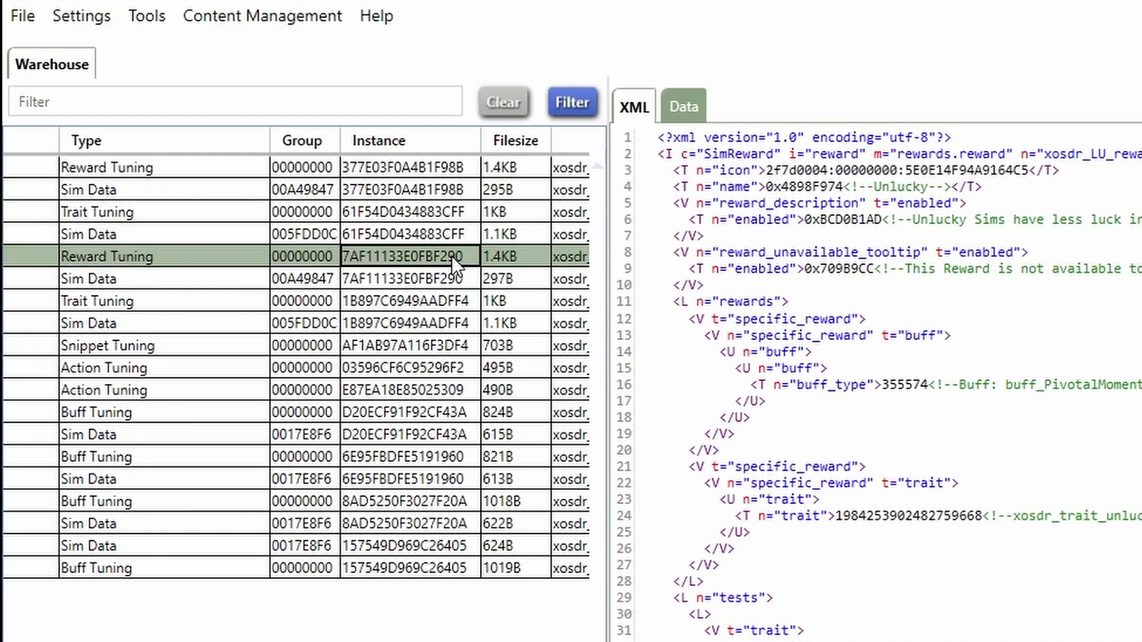
pyautogui.click(444, 276)
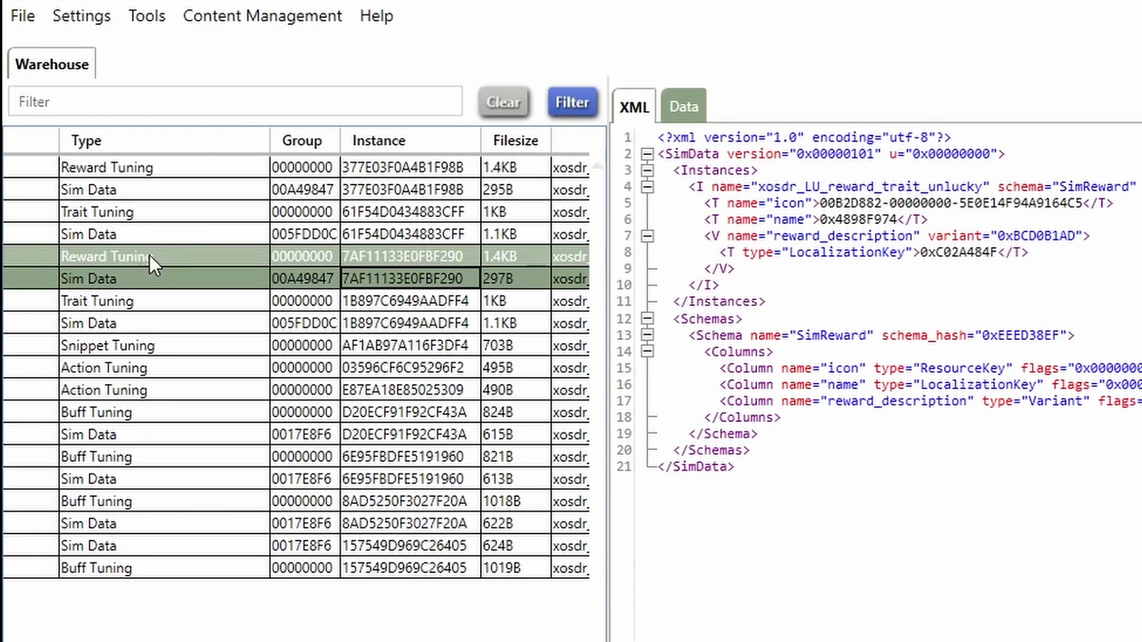
# Review the unlucky trait, snippet, loot actions and add_unlucky buff, ending on its Sim Data
pyautogui.click(381, 298)
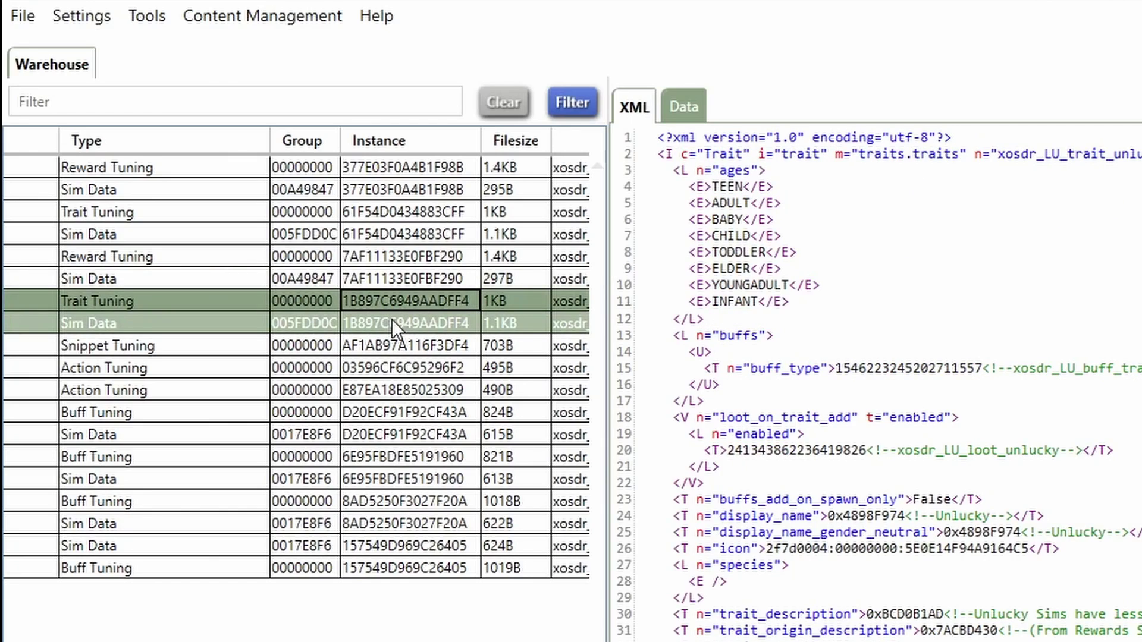
pyautogui.click(392, 320)
pyautogui.click(395, 344)
pyautogui.click(399, 370)
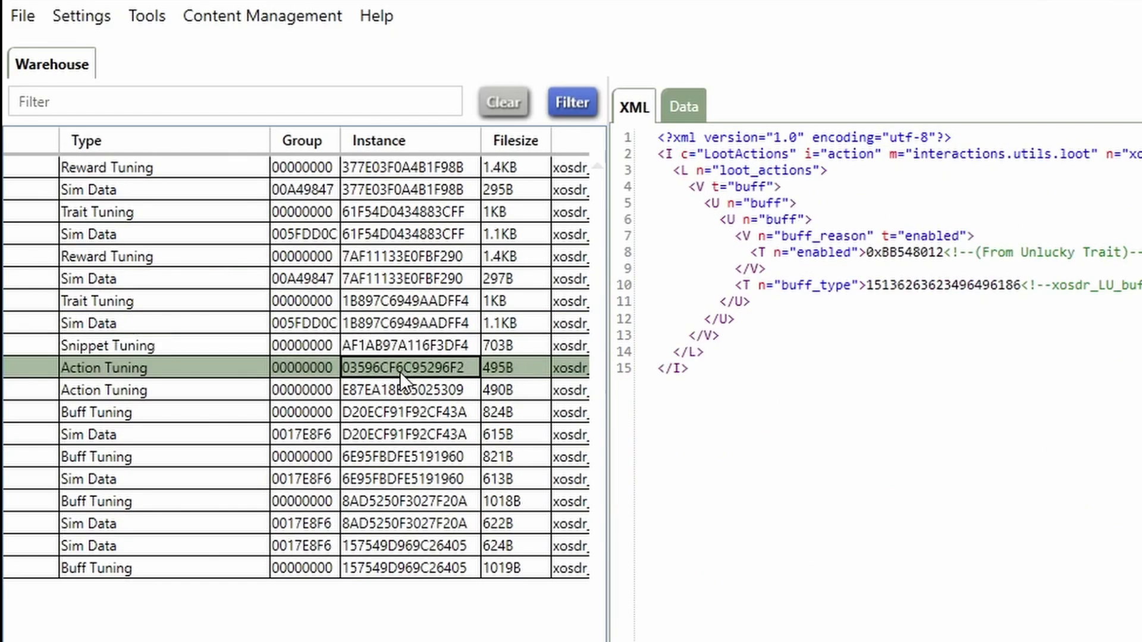
pyautogui.click(362, 394)
pyautogui.click(381, 412)
pyautogui.click(391, 434)
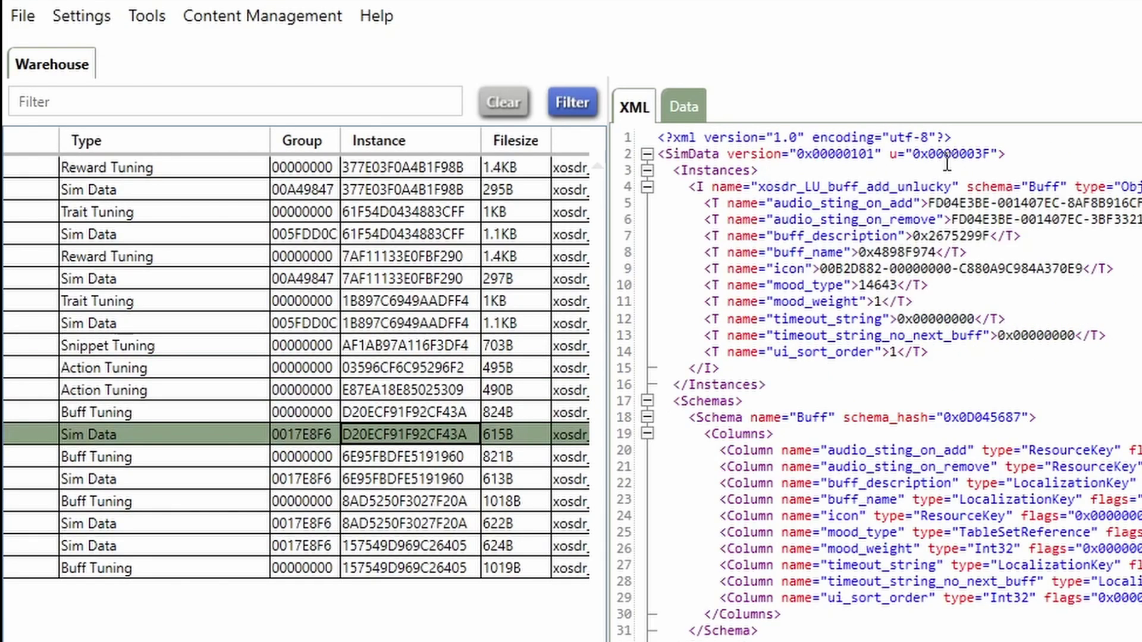
# Change the add_unlucky Sim Data u to 0x00000000 and check the add_lucky, hidden_lucky, hidden_unlucky u values
pyautogui.moveTo(990, 154); pyautogui.dragTo(976, 154)
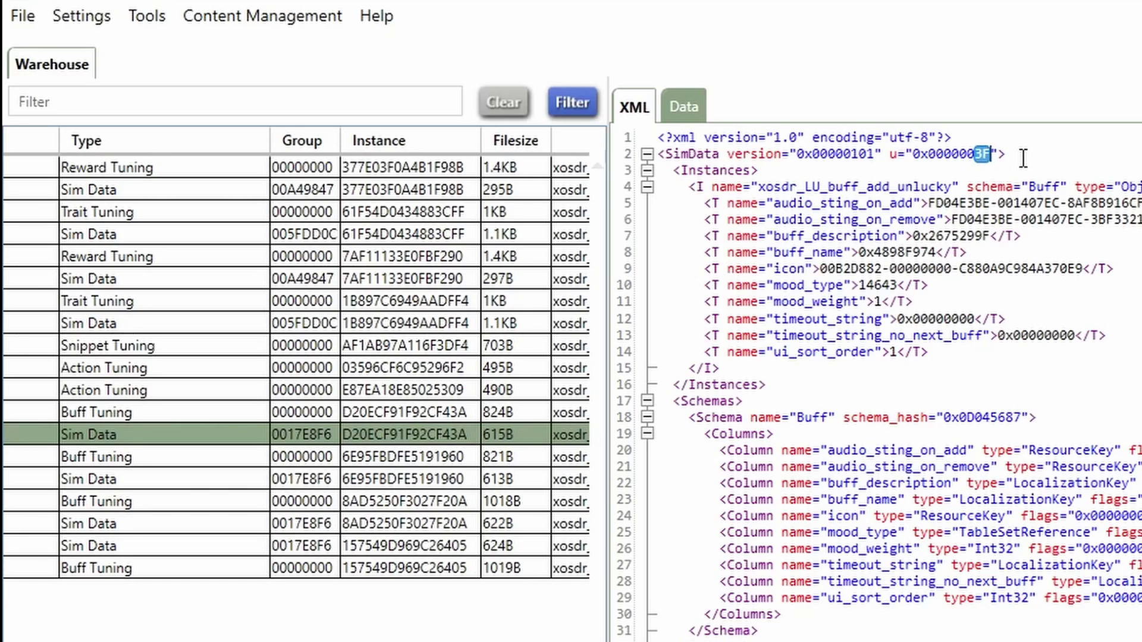
pyautogui.write('00')
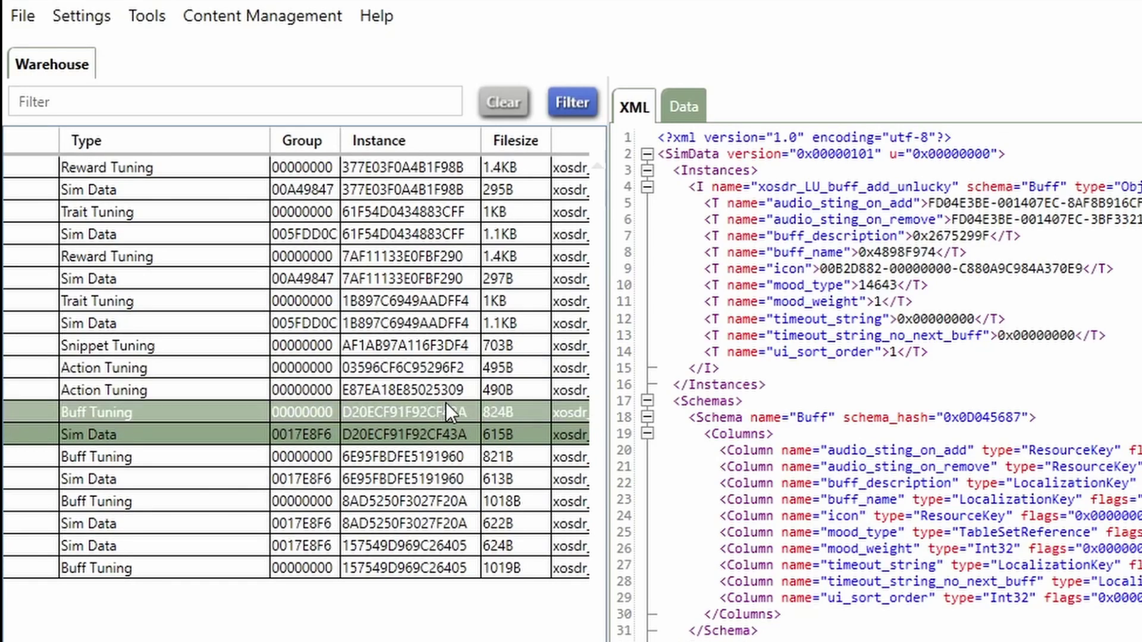
pyautogui.click(412, 476)
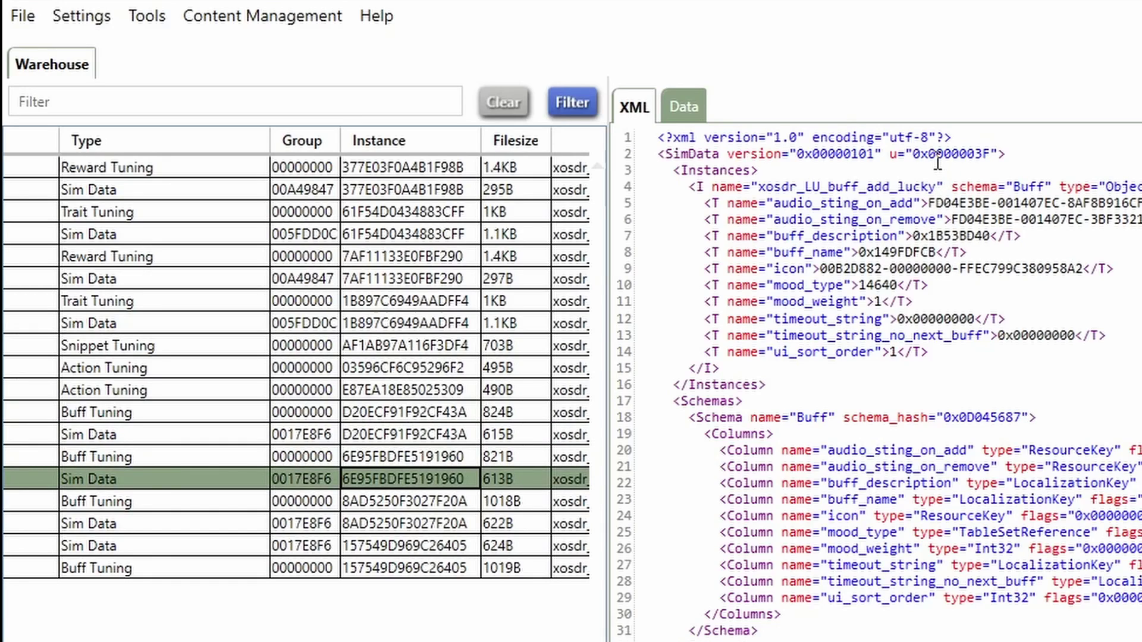
pyautogui.click(398, 528)
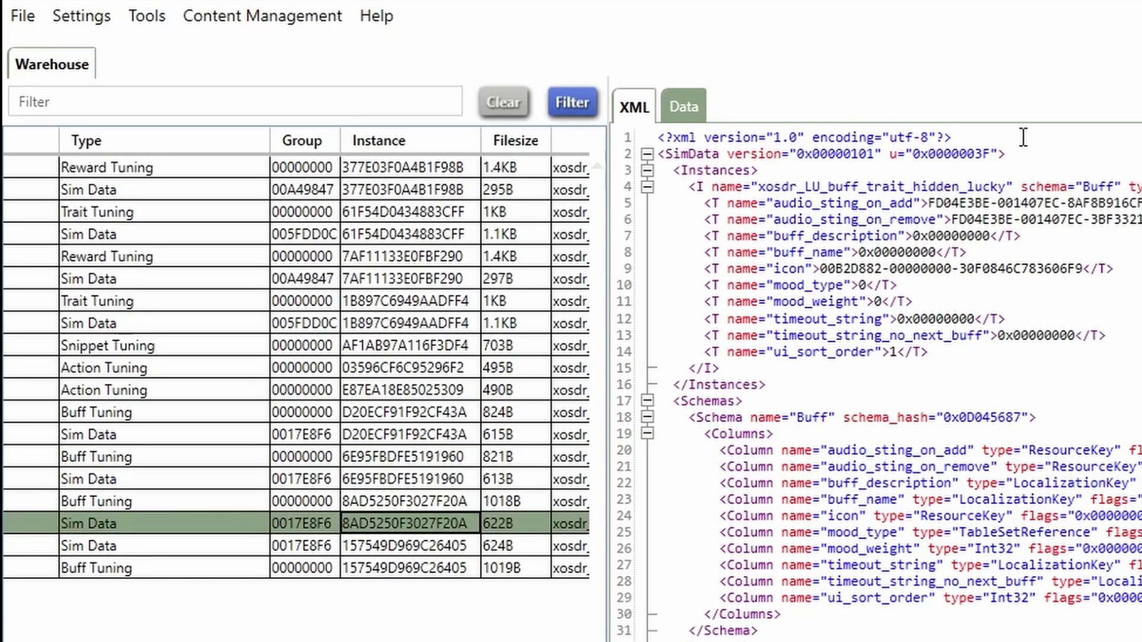
pyautogui.doubleClick(952, 154)
pyautogui.click(416, 545)
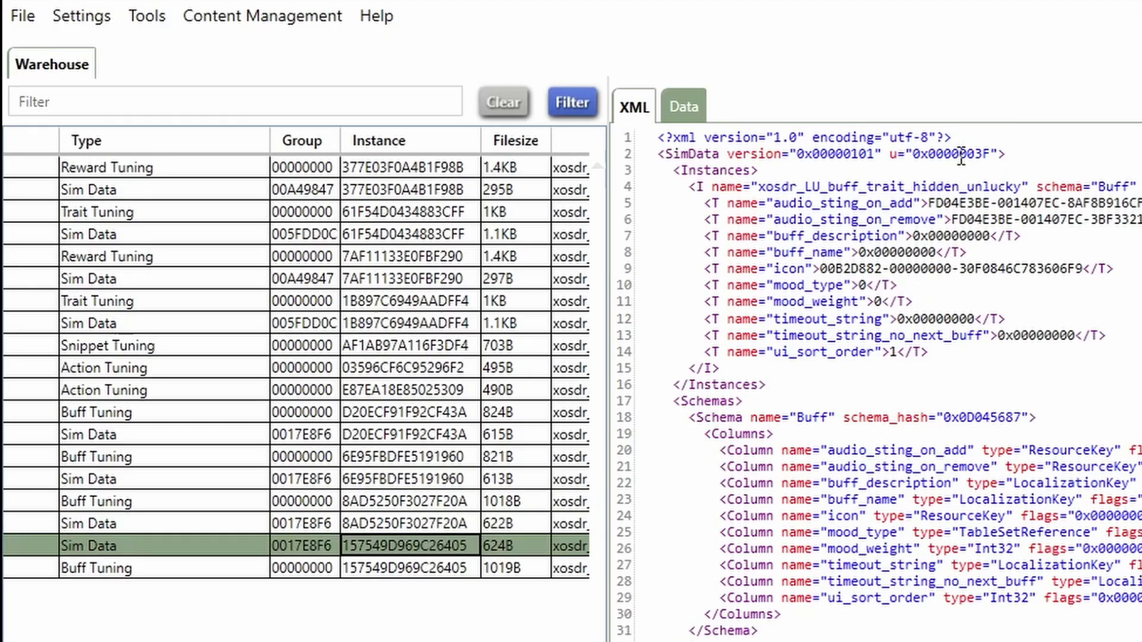
pyautogui.click(383, 172)
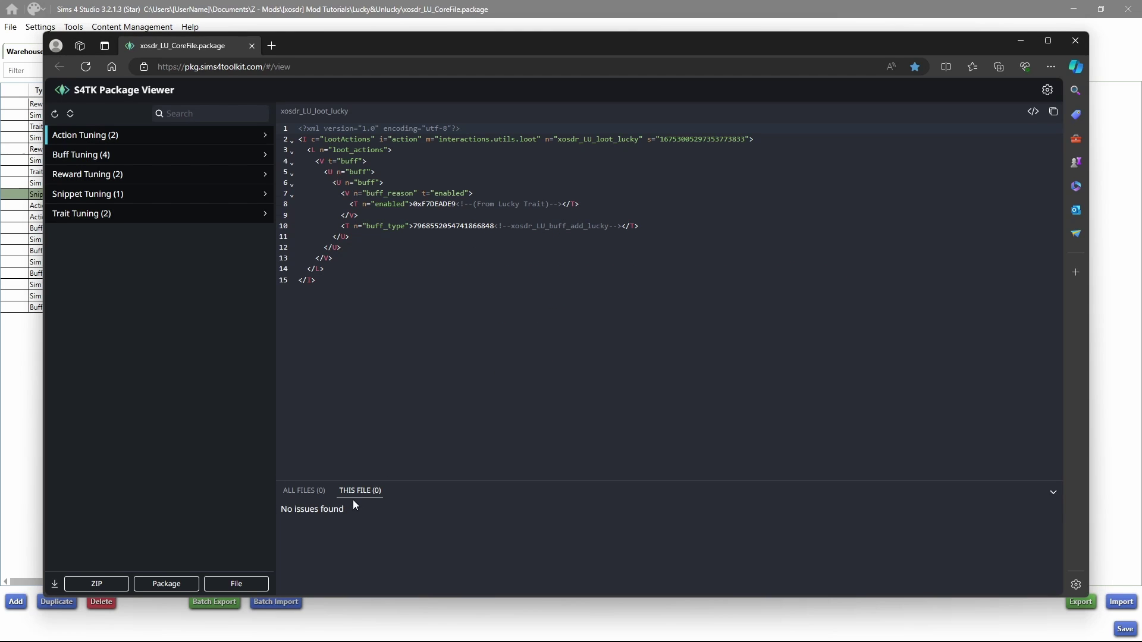
# Highlight the 'No issues found' result for xosdr_LU_CoreFile.package
pyautogui.moveTo(350, 507); pyautogui.dragTo(279, 508)
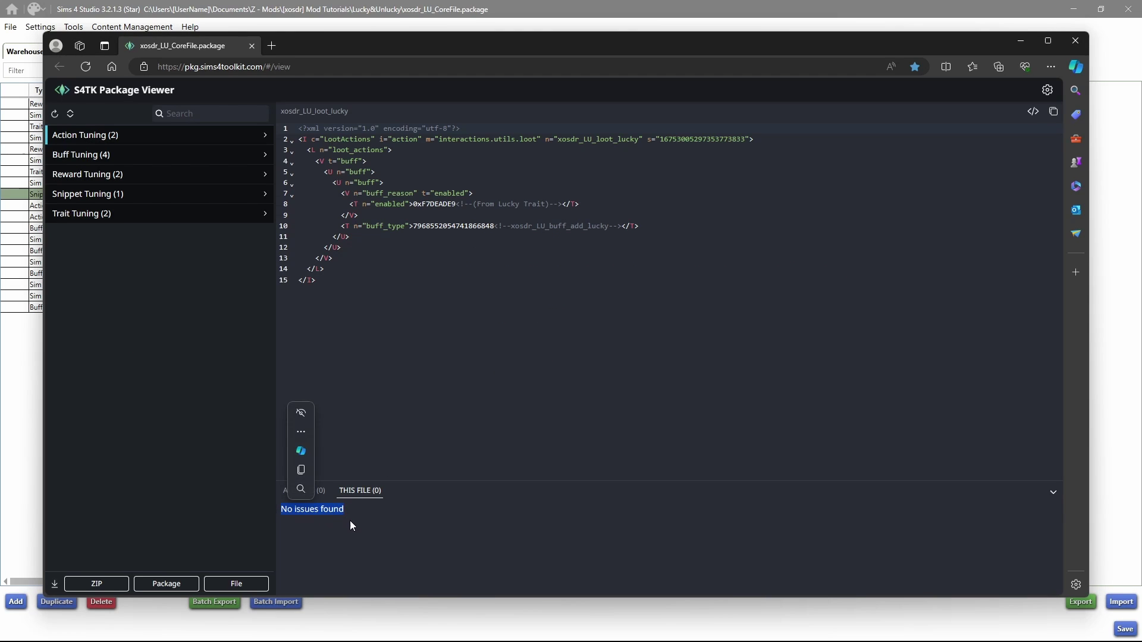